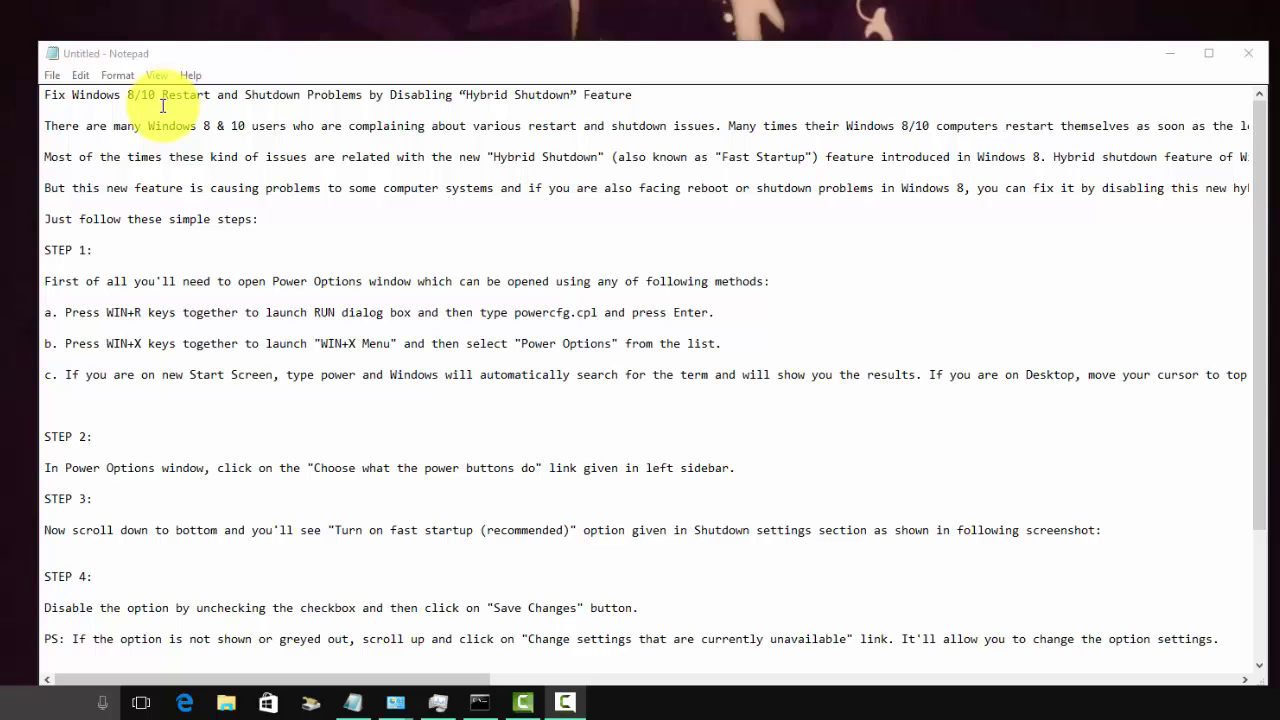
# - Move the Notepad window up to the screen's upper edge and turn on Word Wrap for its text
pyautogui.moveTo(466, 58); pyautogui.dragTo(471, 14)
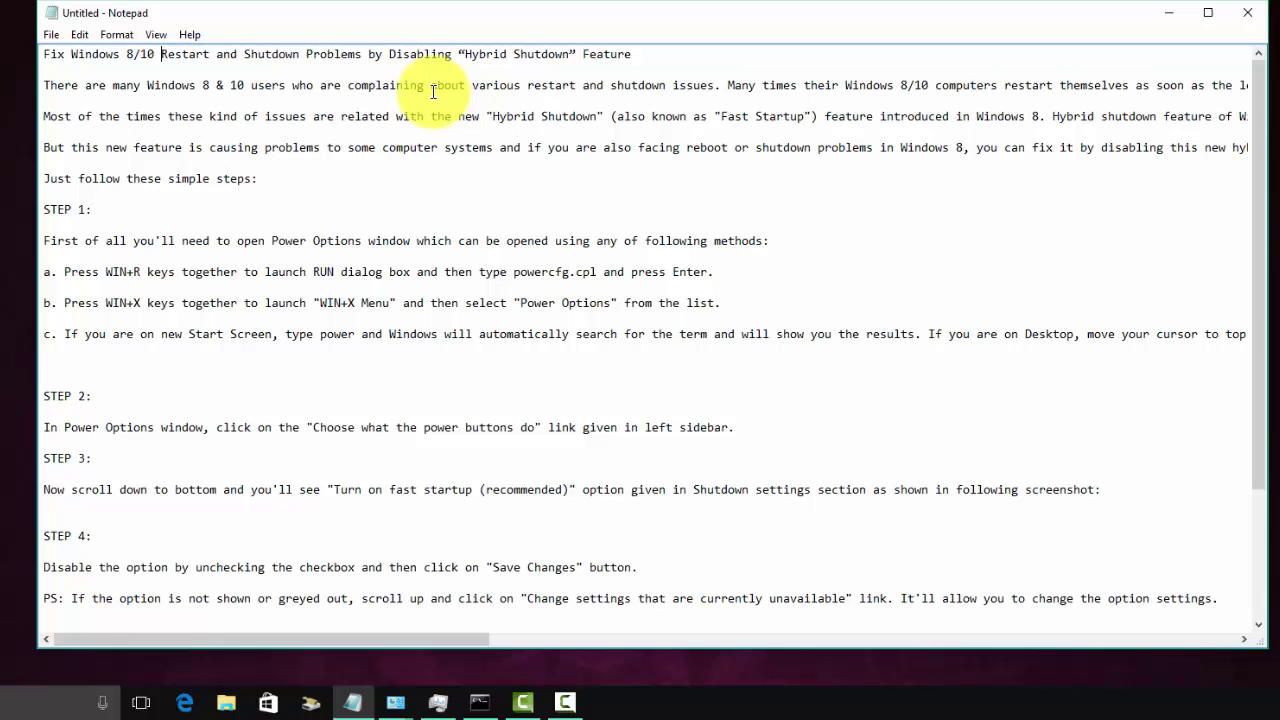
pyautogui.click(190, 34)
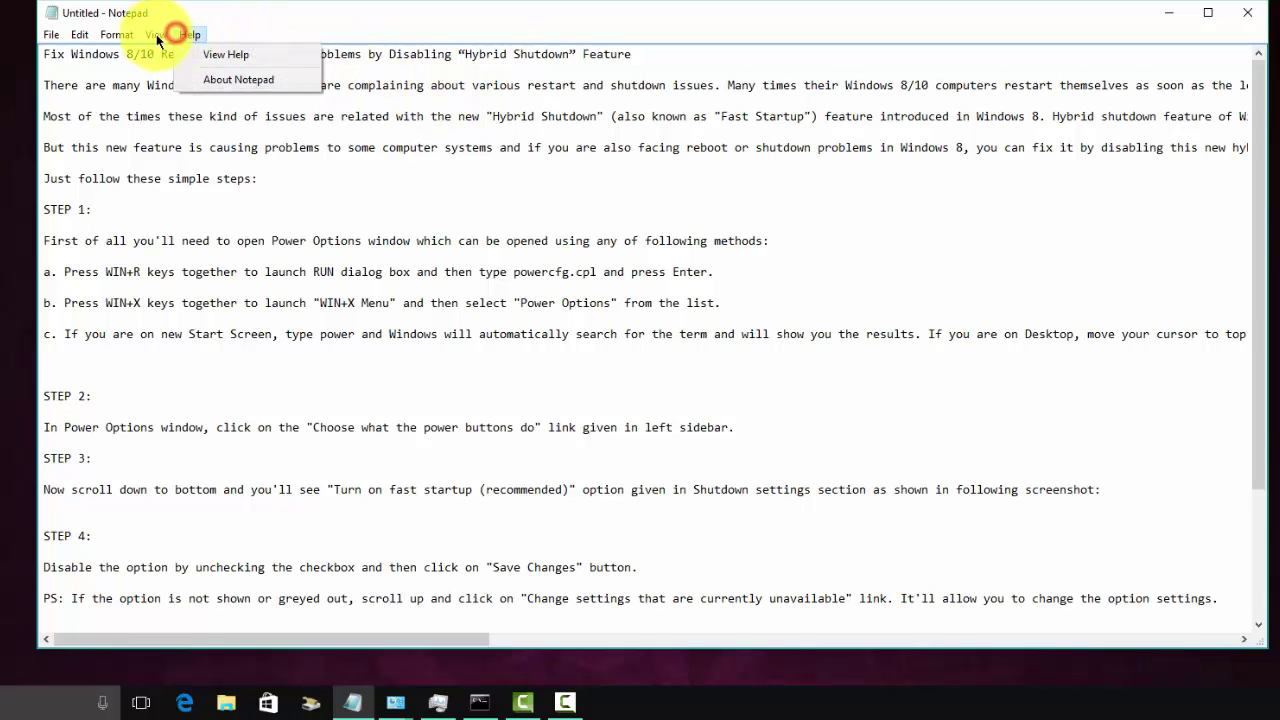
pyautogui.moveTo(156, 34)
pyautogui.moveTo(116, 34)
pyautogui.click(117, 57)
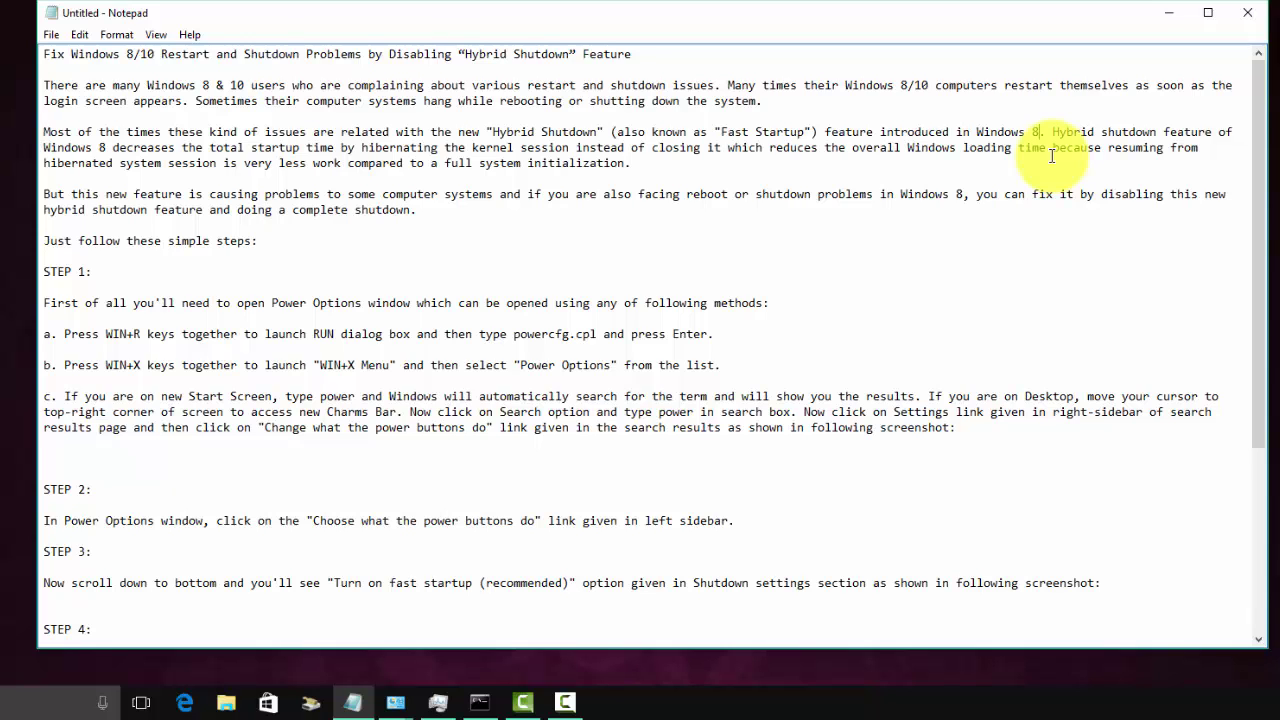
# - Review the Step 1 methods for opening Power Options, highlighting the line about running powercfg.cpl
pyautogui.scroll(-2, 714, 257)
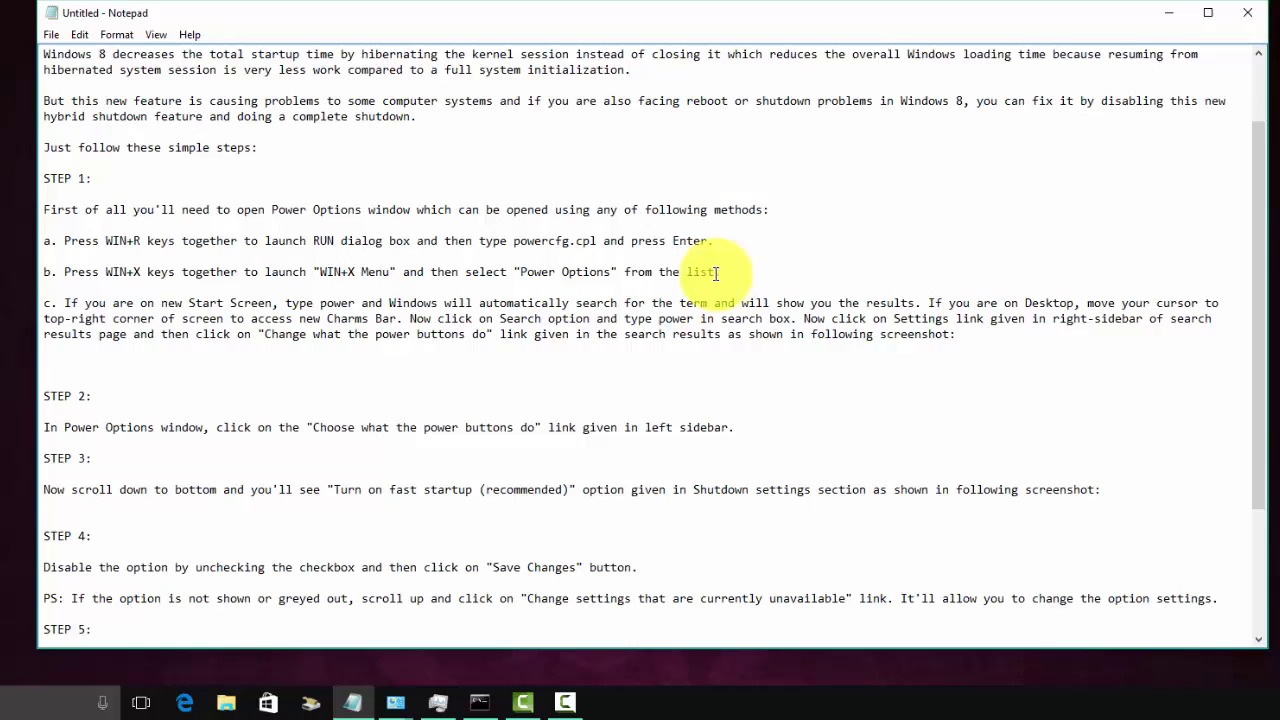
pyautogui.scroll(1, 716, 273)
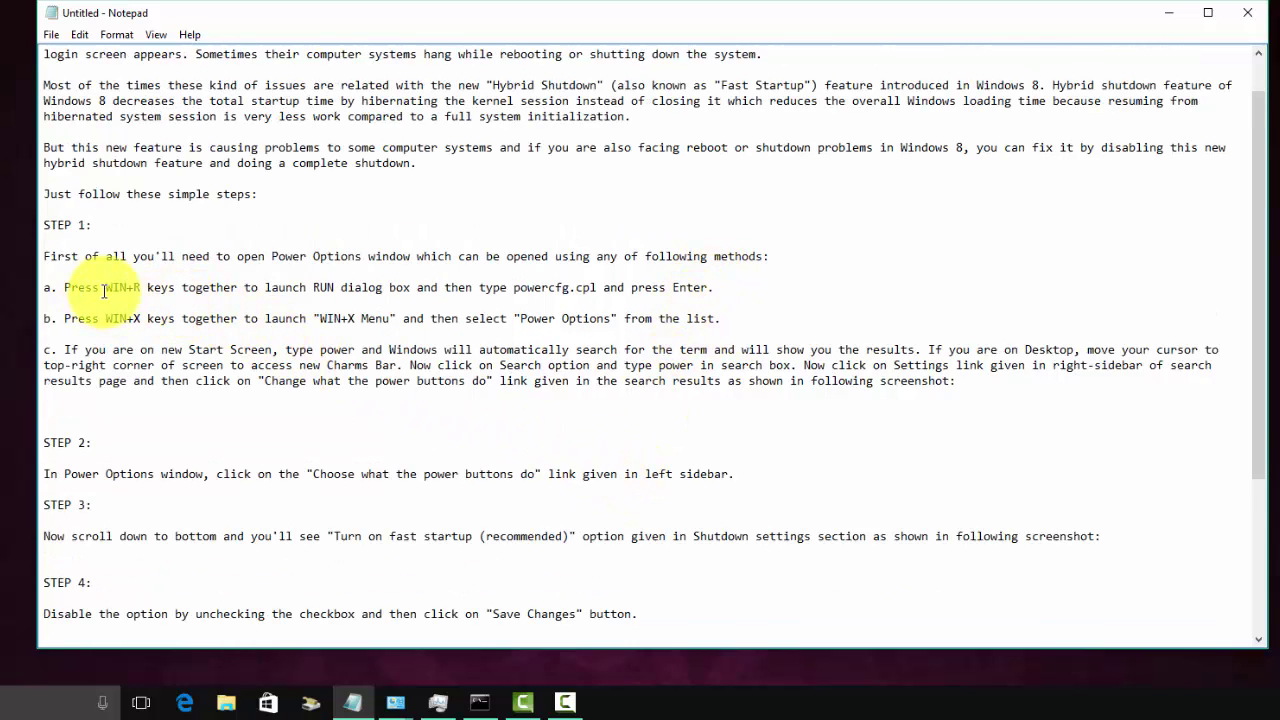
pyautogui.moveTo(713, 286); pyautogui.dragTo(25, 288)
pyautogui.click(779, 287)
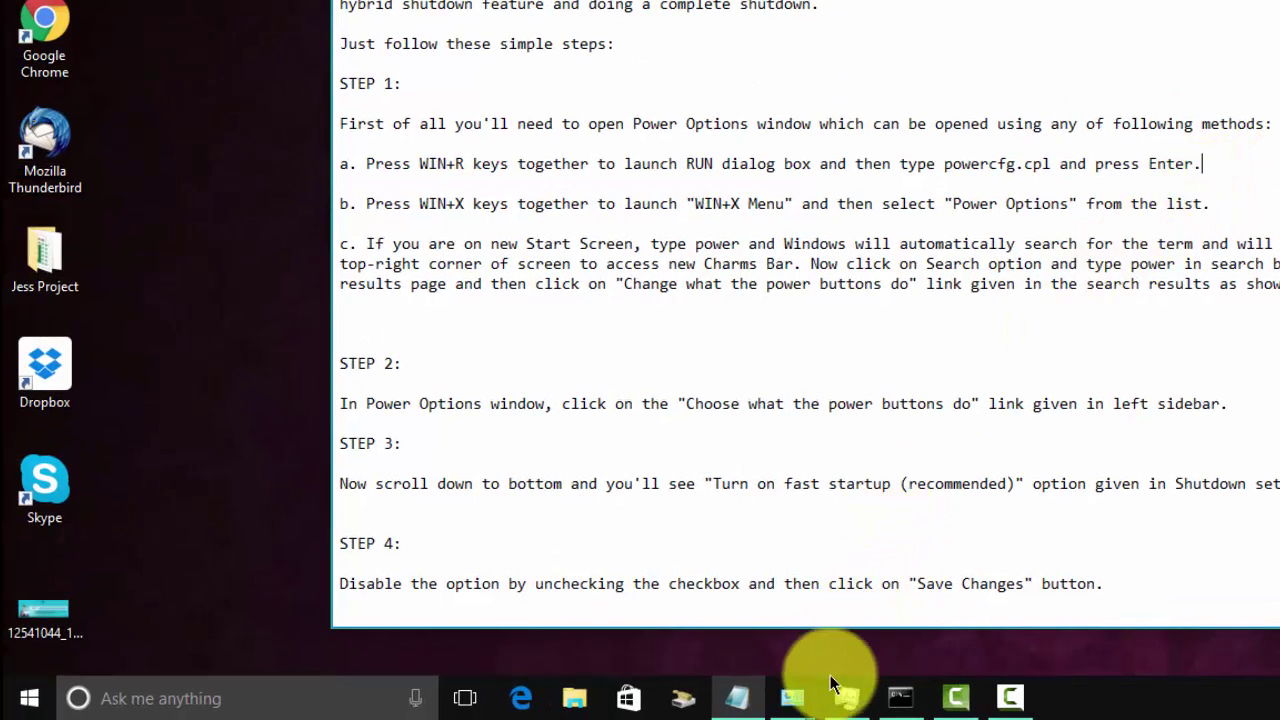
# - Close the already open Power Options window and open Power Options again by searching Windows for "Power O"
pyautogui.click(806, 694)
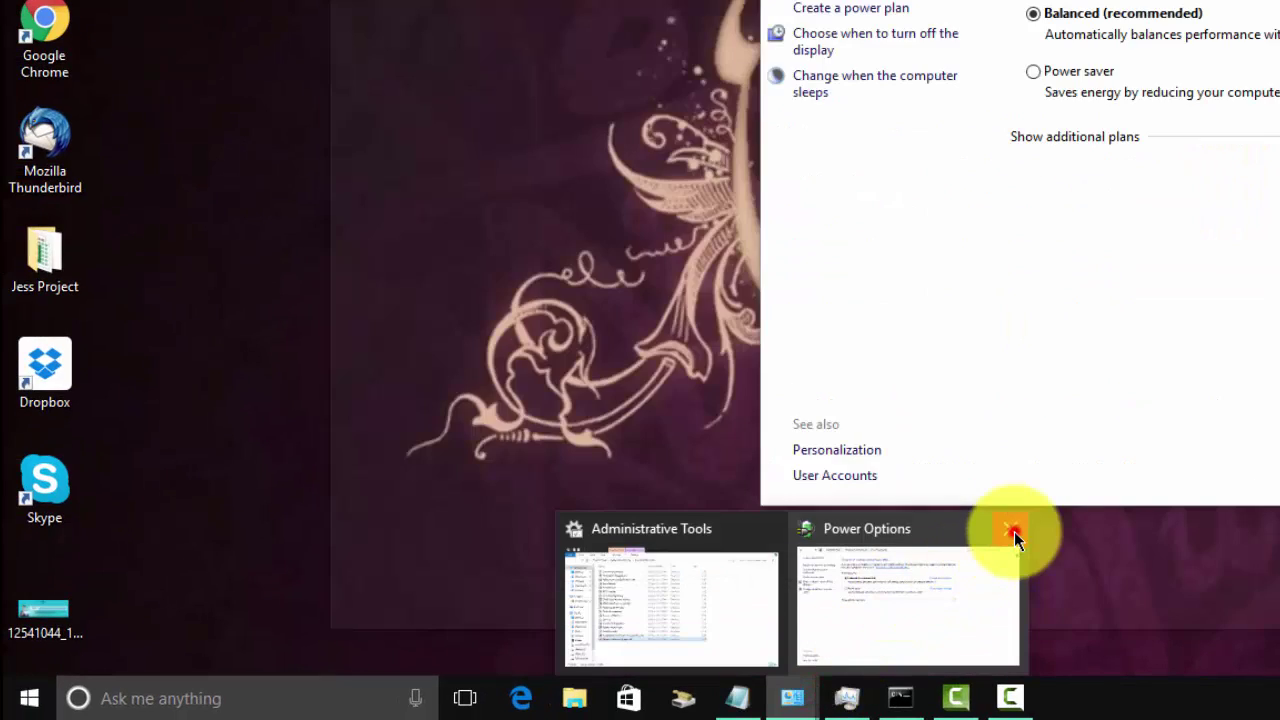
pyautogui.click(1012, 530)
pyautogui.click(222, 706)
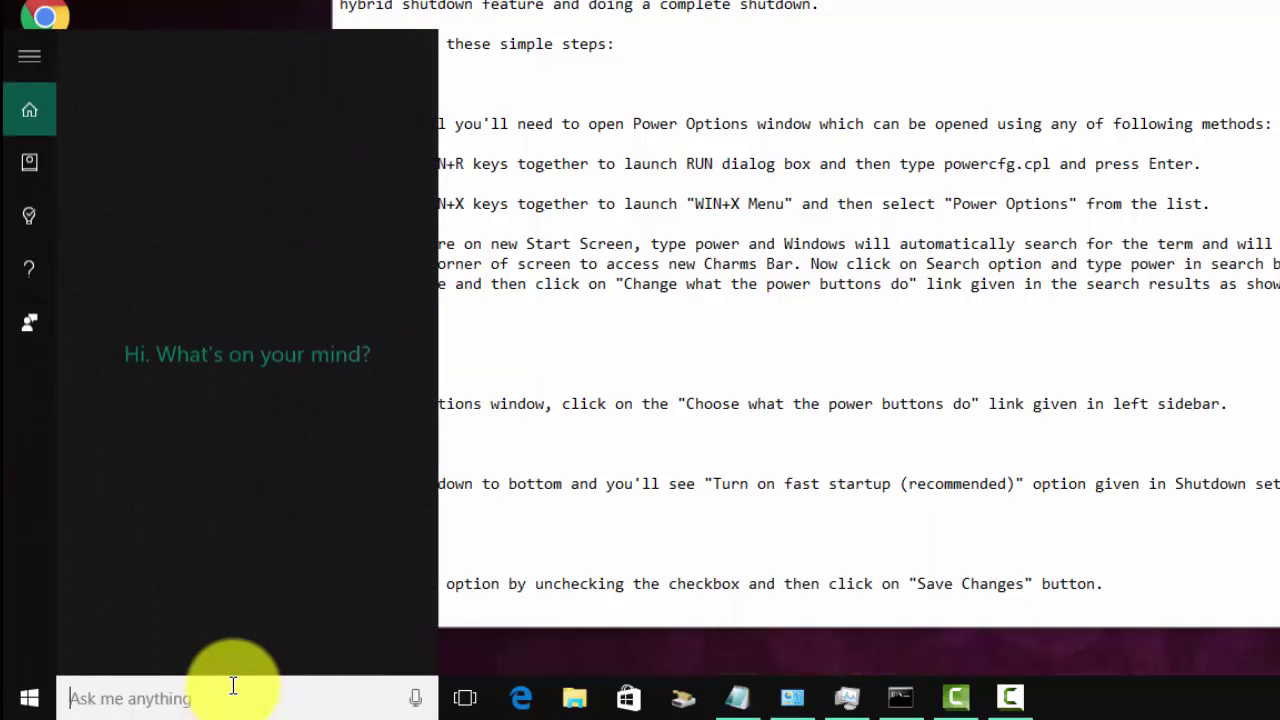
pyautogui.write('Power ')
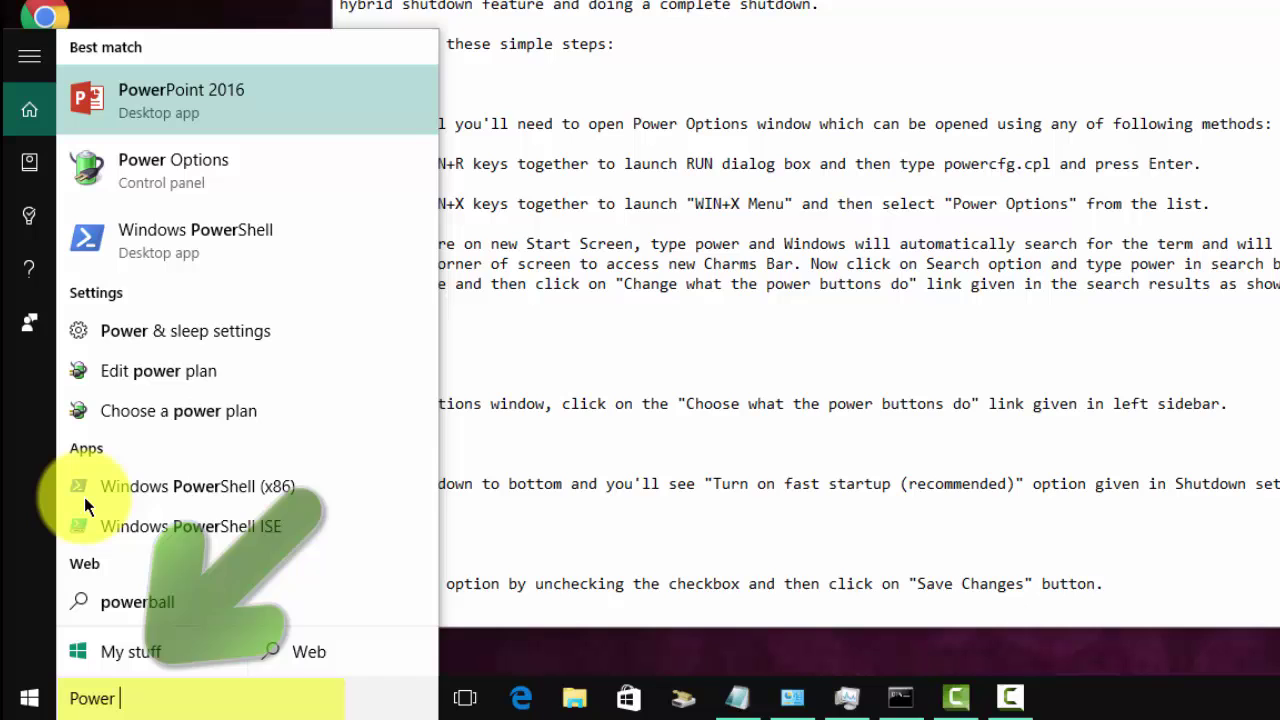
pyautogui.write('O')
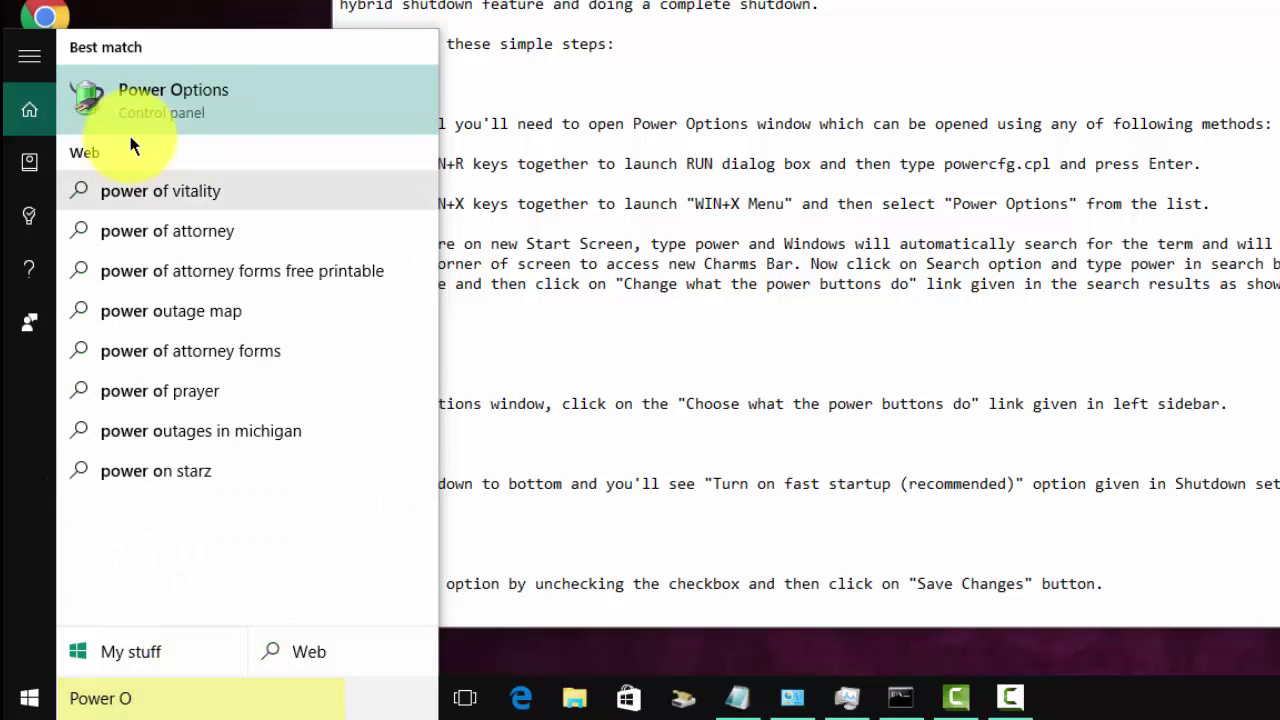
pyautogui.click(200, 102)
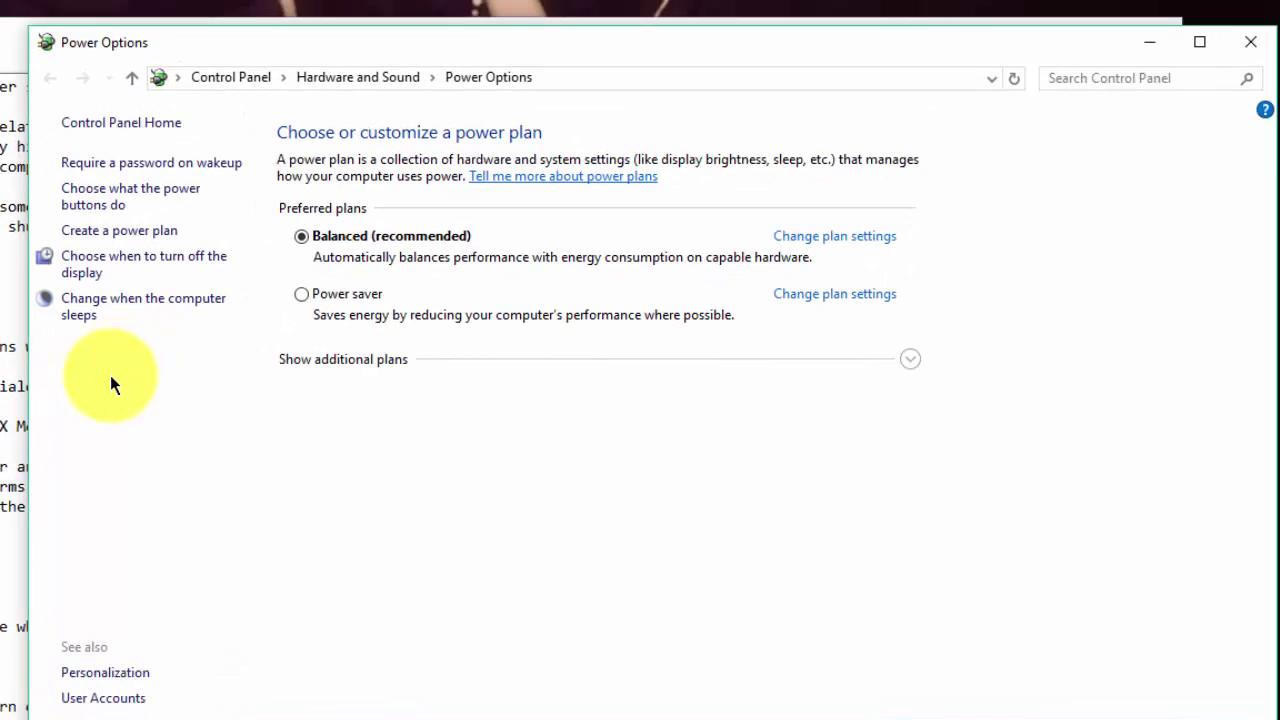
pyautogui.click(143, 196)
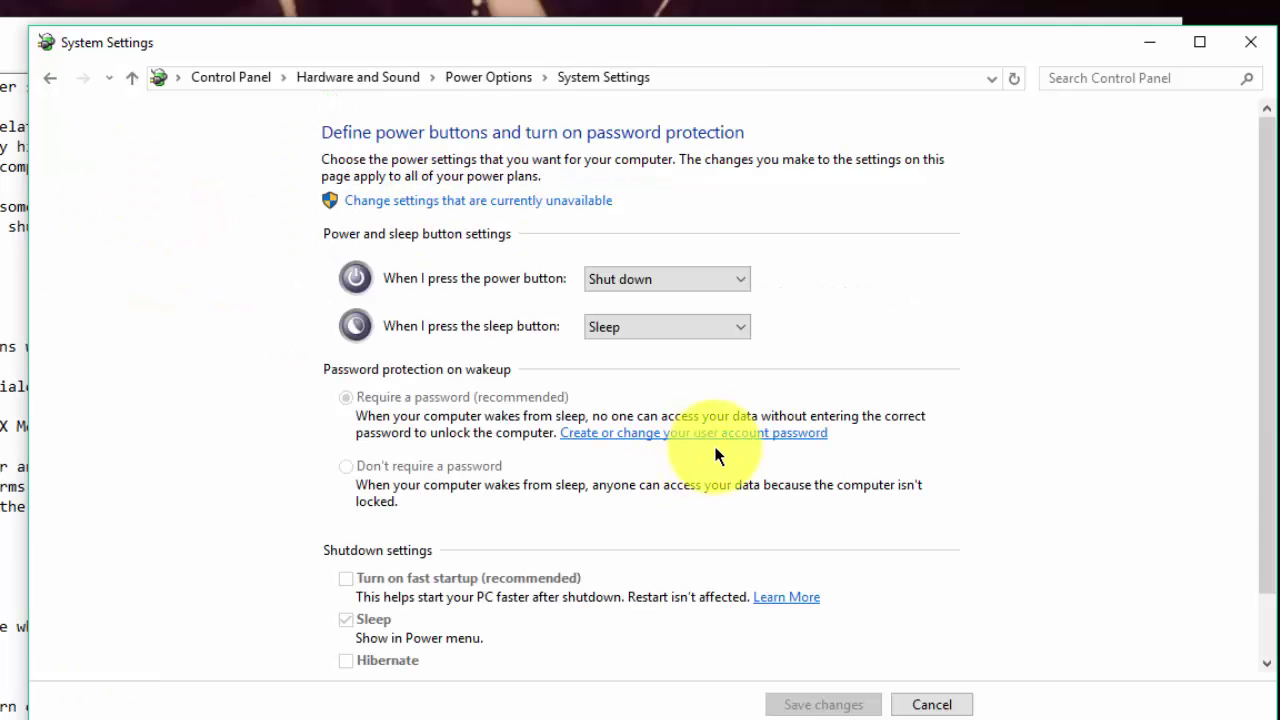
pyautogui.scroll(-2, 638, 607)
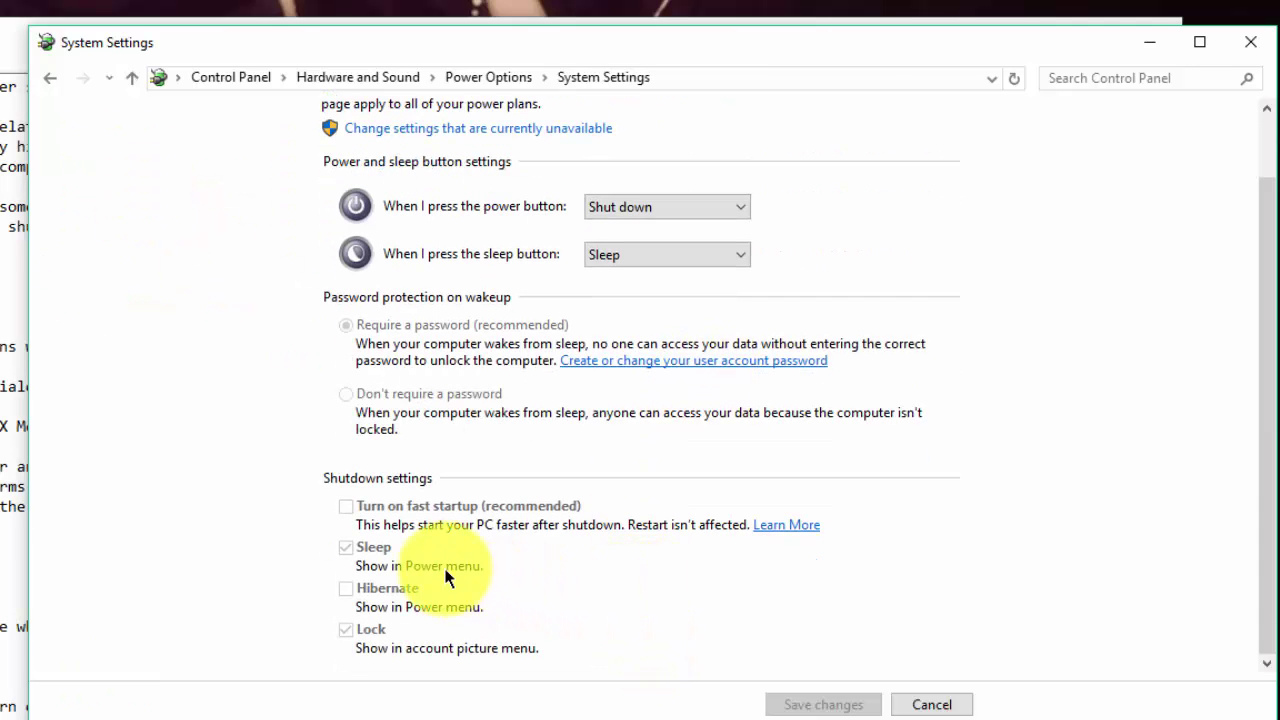
pyautogui.click(355, 506)
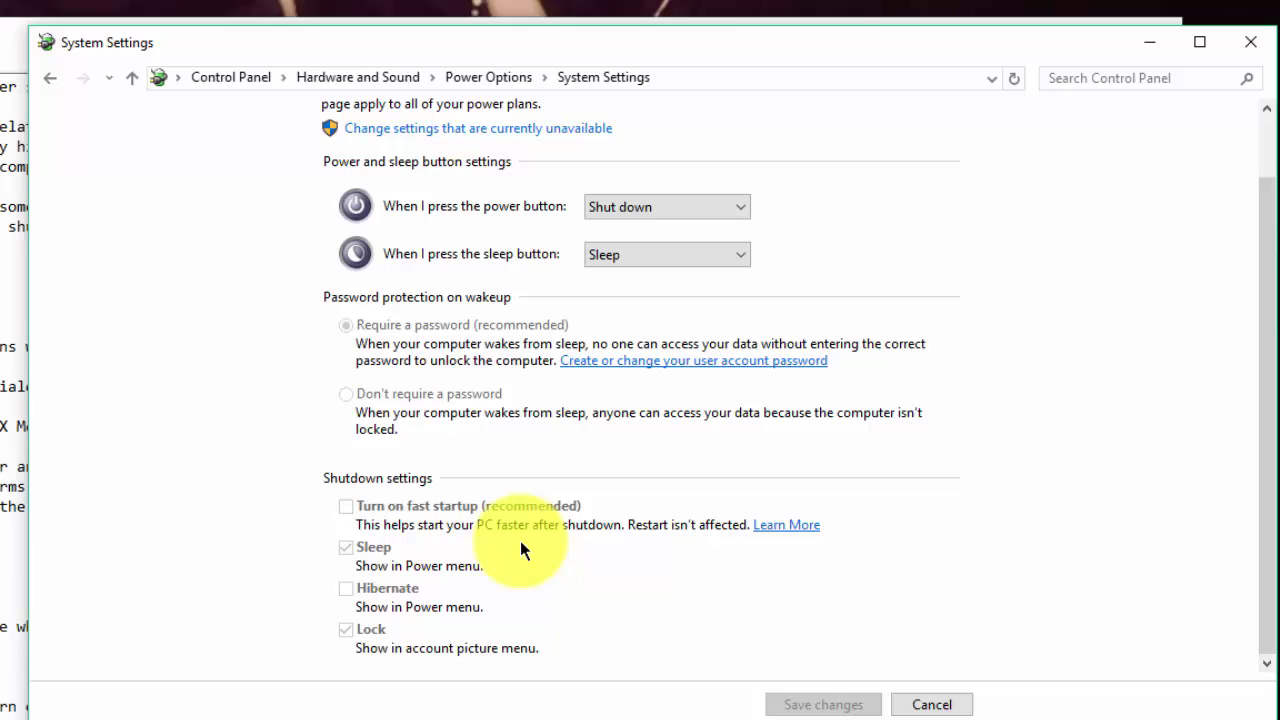
pyautogui.scroll(2, 520, 550)
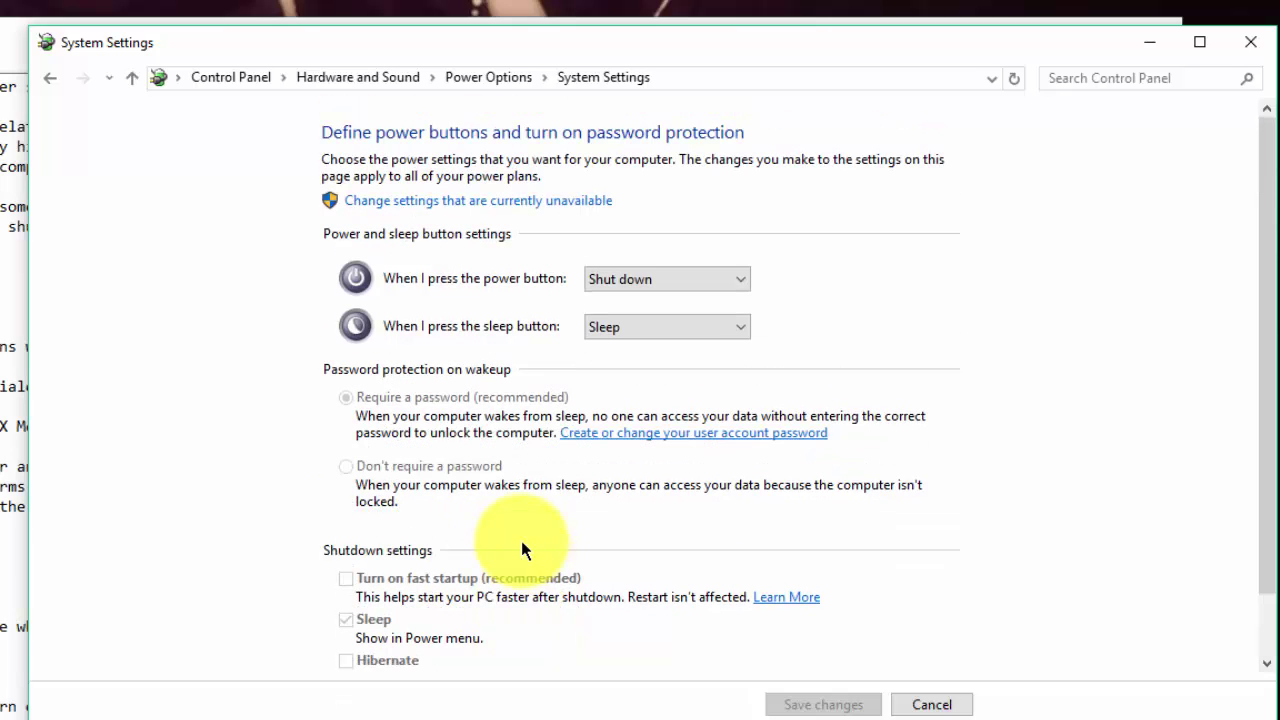
pyautogui.click(528, 200)
pyautogui.scroll(-1, 533, 310)
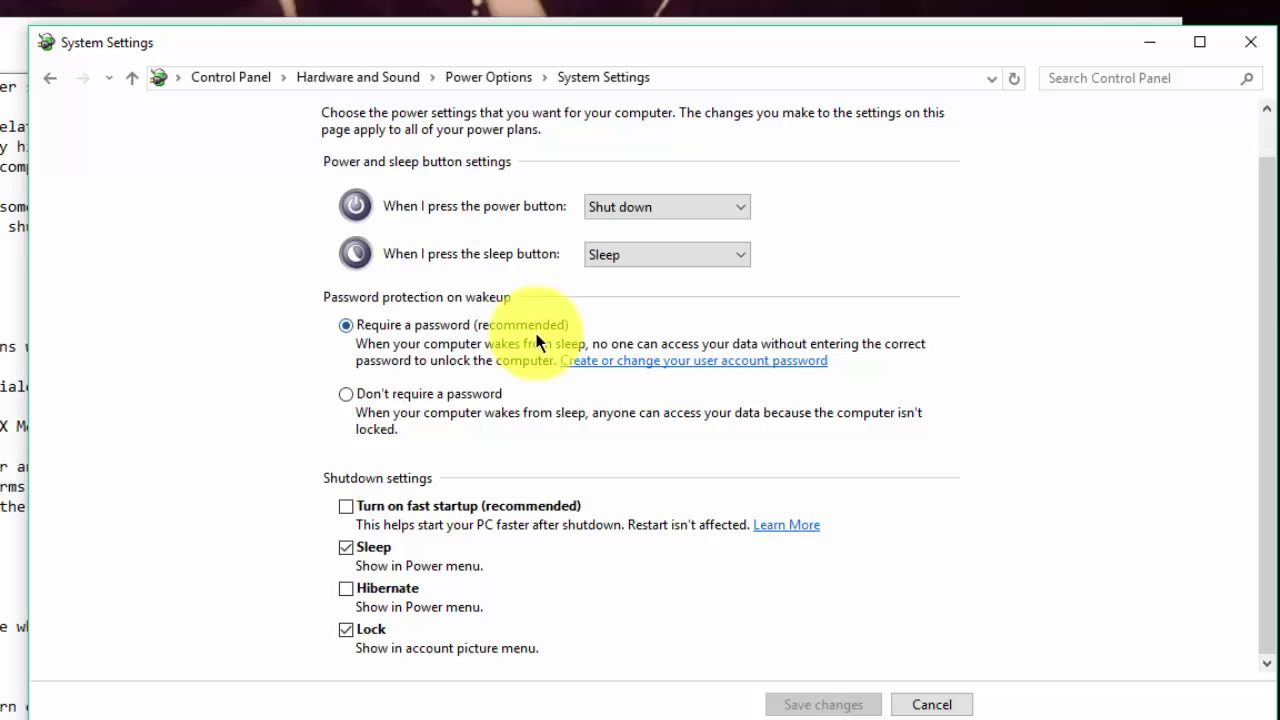
pyautogui.scroll(1, 492, 430)
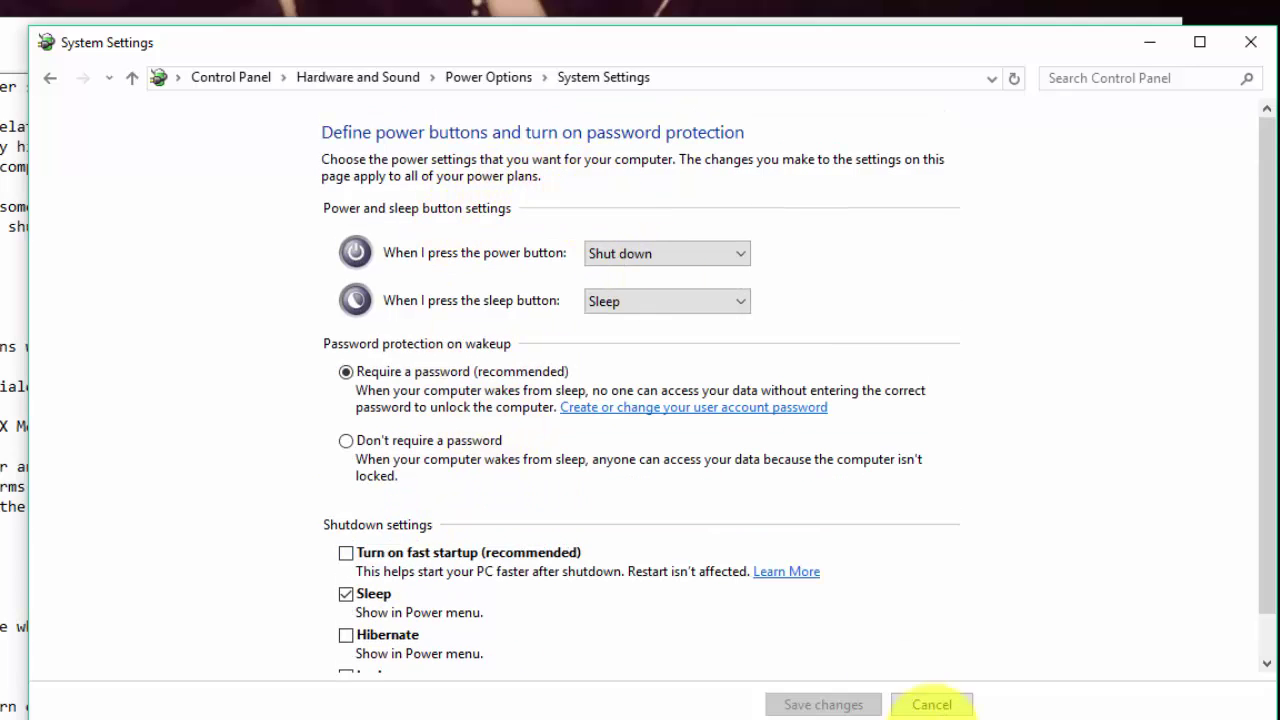
pyautogui.click(931, 704)
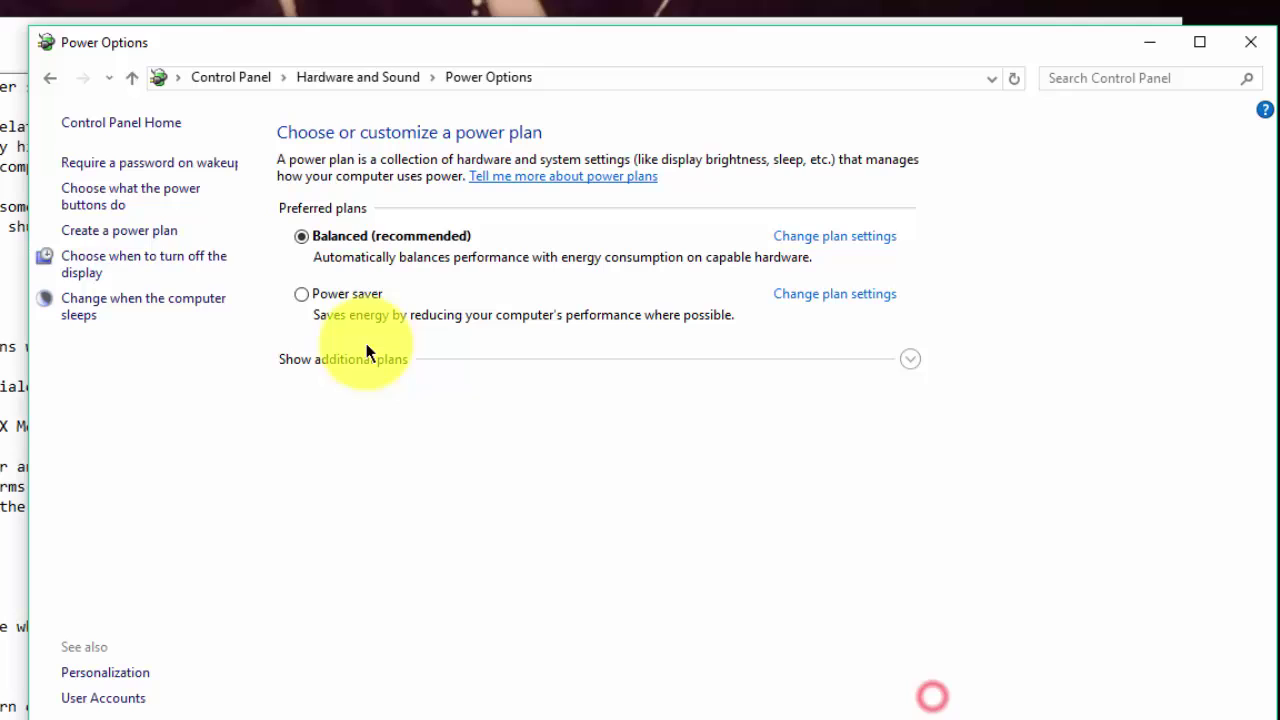
# - Open the settings for what the power buttons do and try to toggle the greyed-out fast startup, Sleep, Hibernate and Lock options
pyautogui.click(143, 200)
pyautogui.scroll(-2, 430, 540)
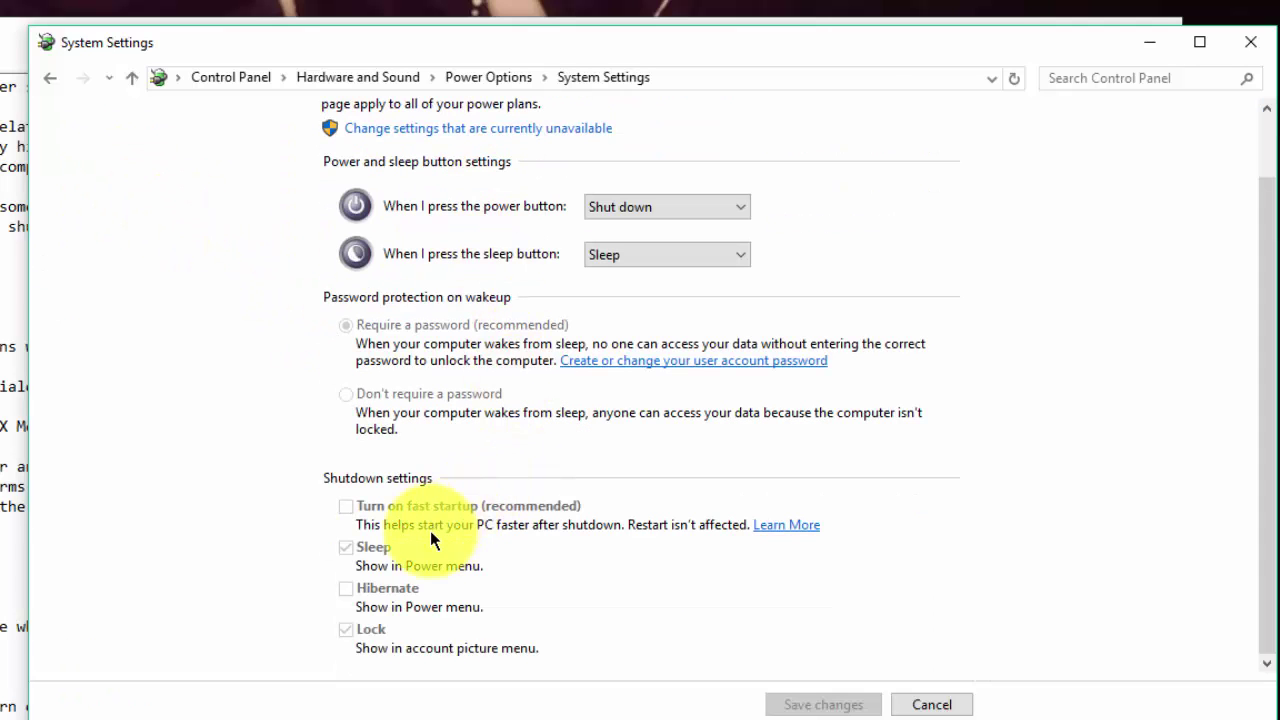
pyautogui.click(351, 505)
pyautogui.click(346, 560)
pyautogui.click(352, 590)
pyautogui.click(371, 629)
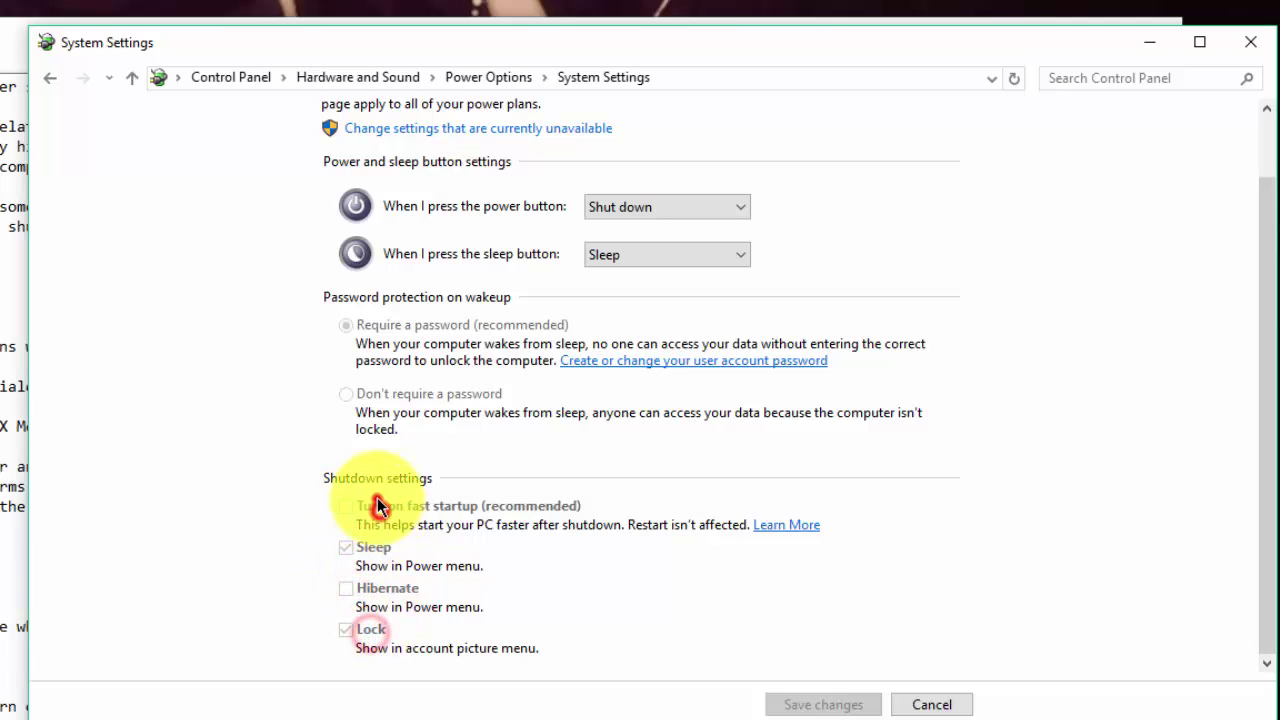
pyautogui.click(373, 582)
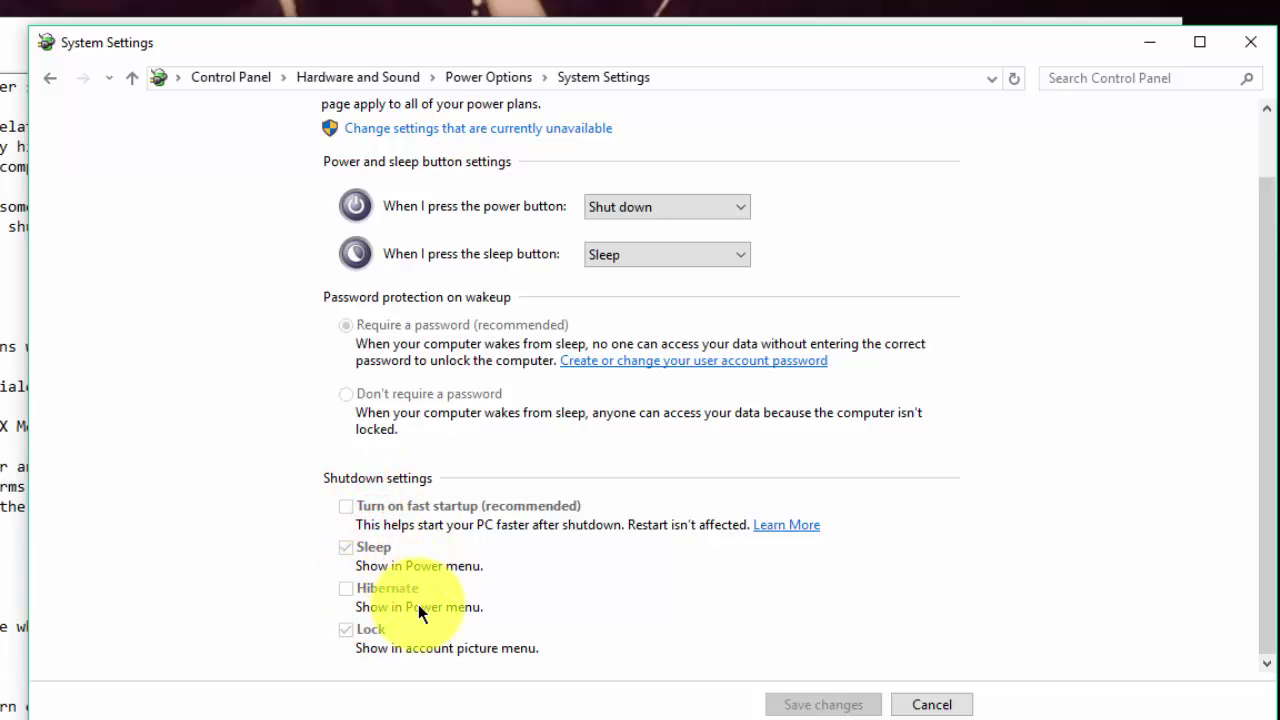
# - Unlock the currently unavailable settings to inspect the "Turn on fast startup (recommended)" option, and leave the page without saving
pyautogui.scroll(3, 418, 604)
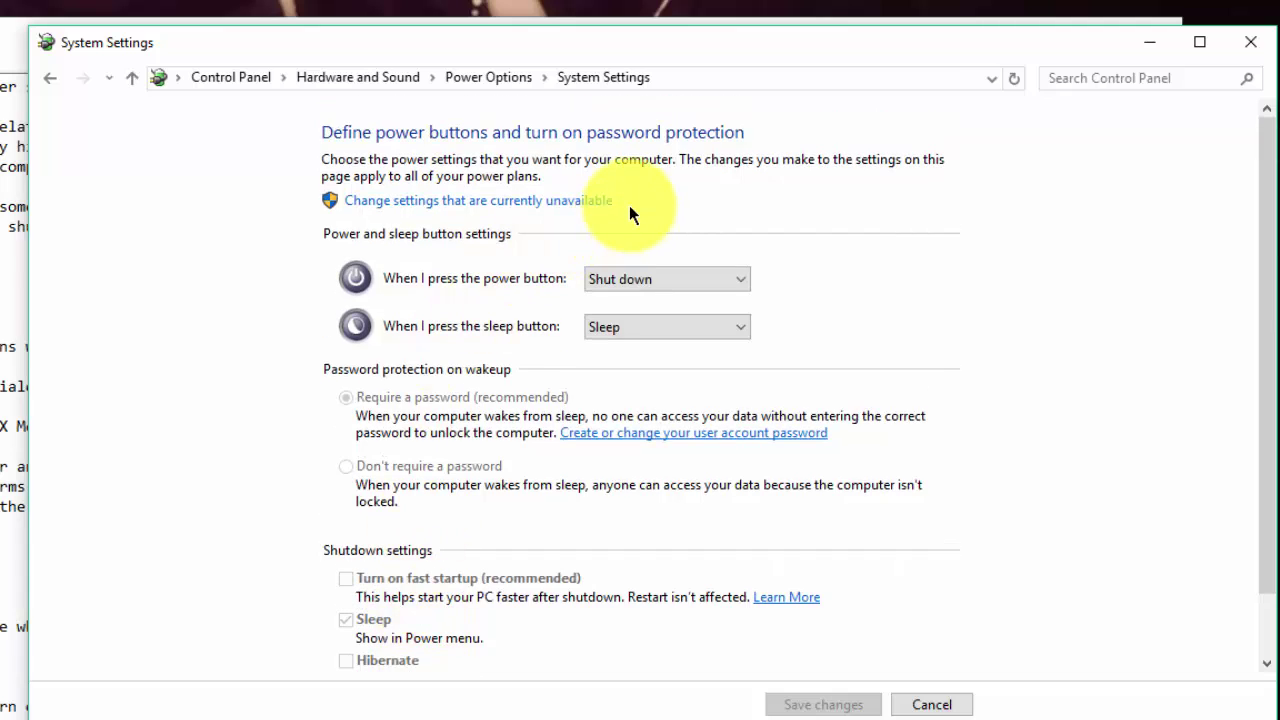
pyautogui.click(614, 204)
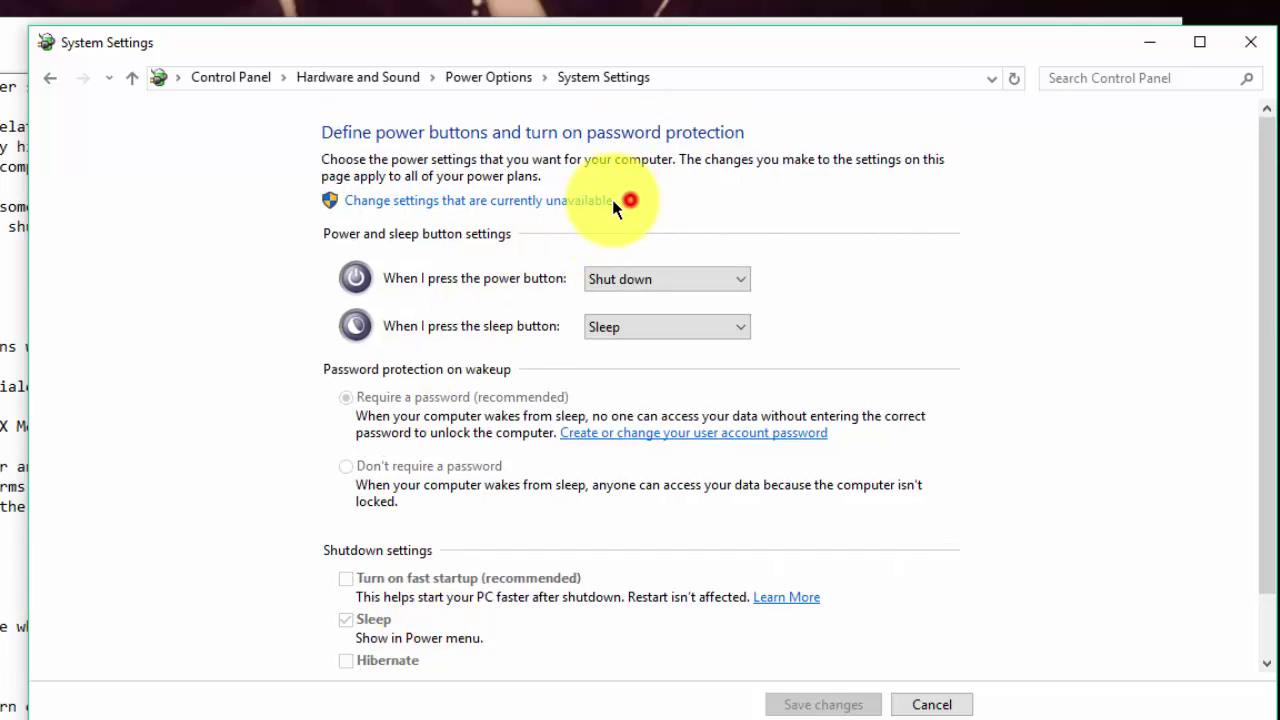
pyautogui.click(440, 212)
pyautogui.scroll(-1, 491, 428)
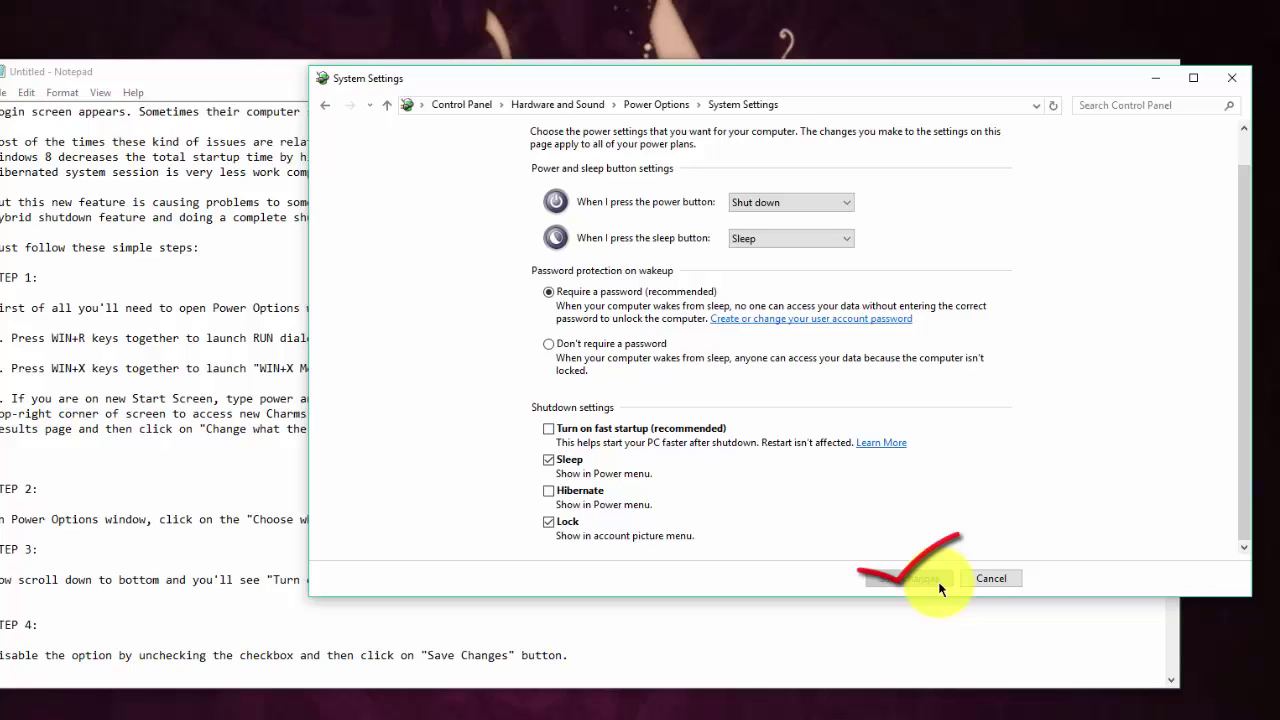
pyautogui.click(990, 579)
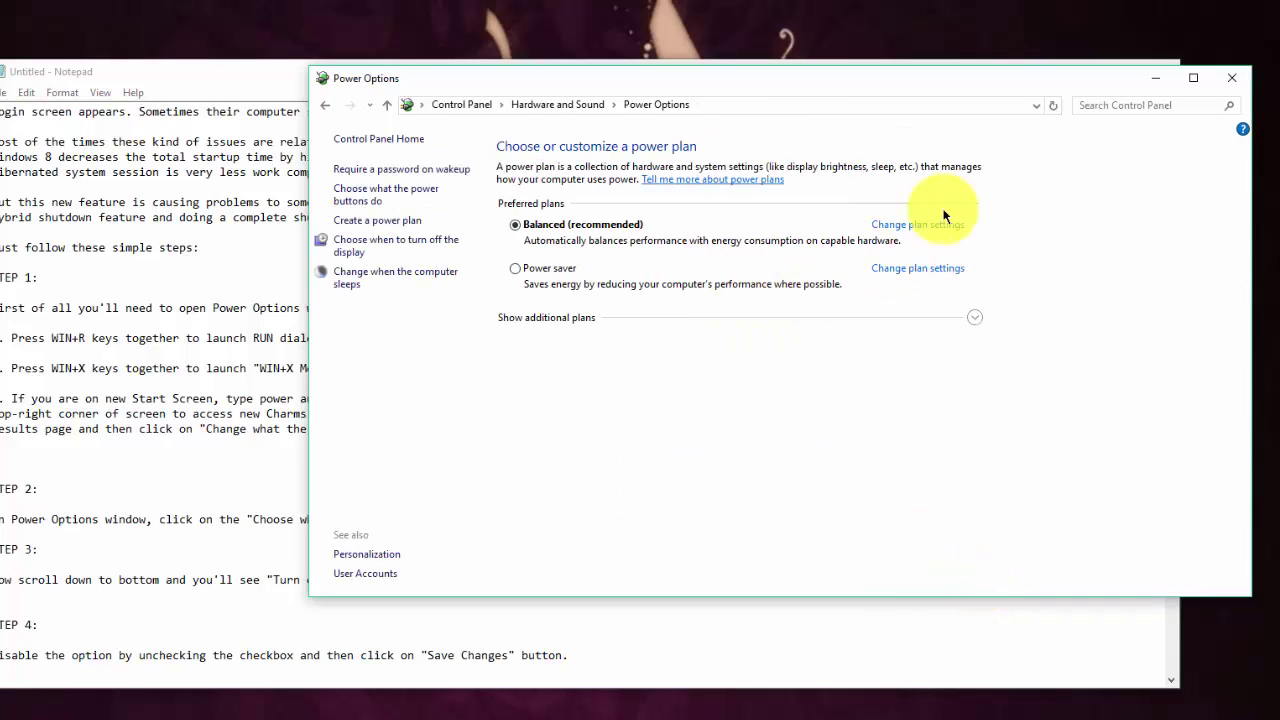
# - Minimize Power Options and review the Notepad instructions down to Step 5, returning to the beginning of the text
pyautogui.click(1163, 77)
pyautogui.scroll(-3, 178, 618)
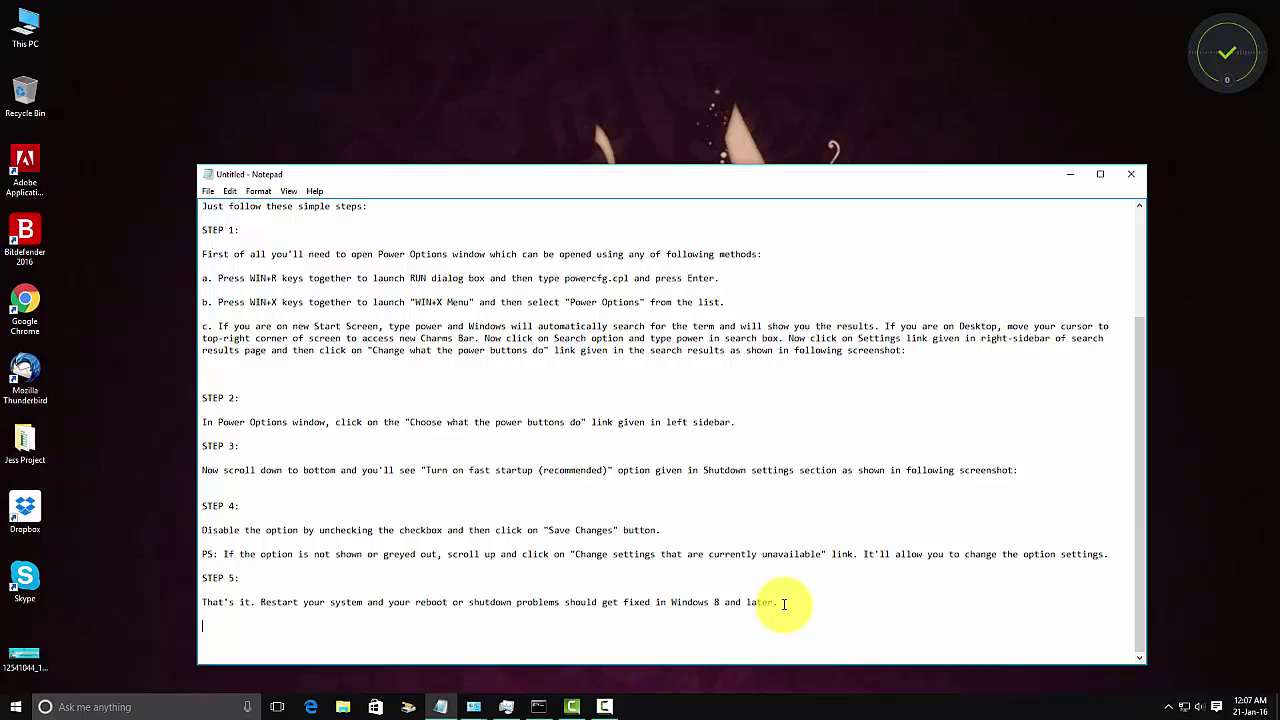
pyautogui.scroll(4, 784, 603)
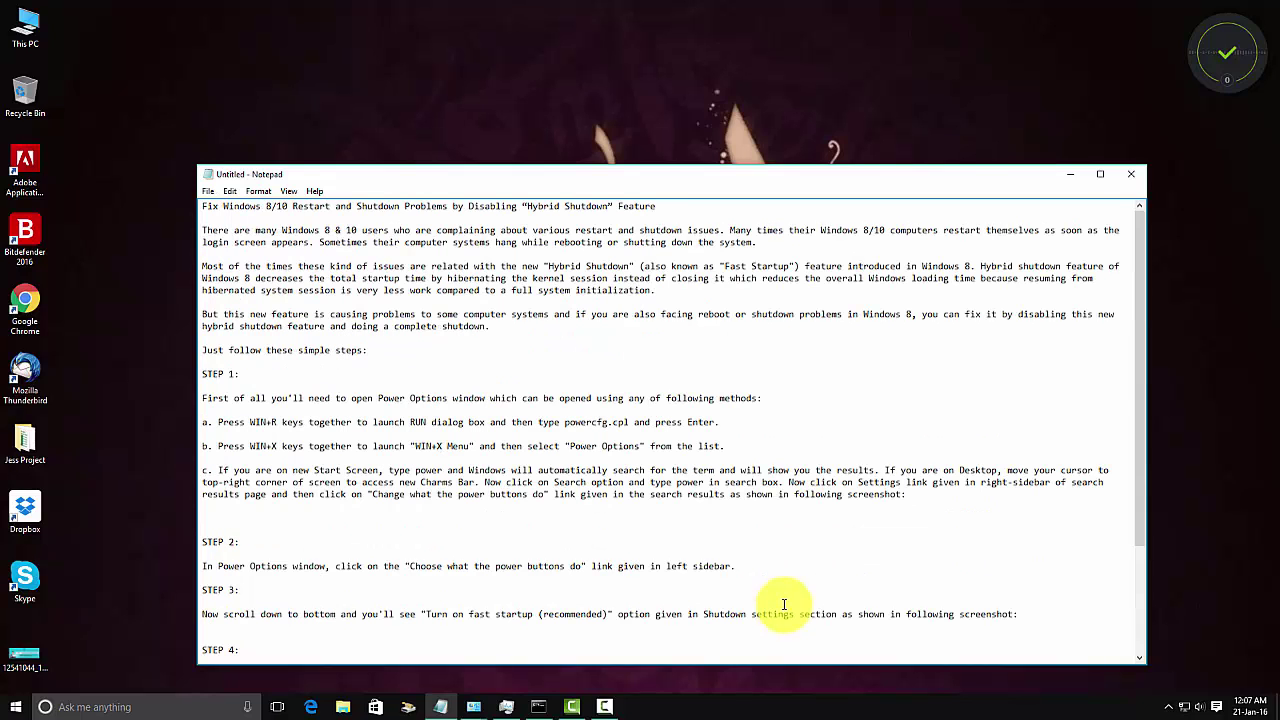